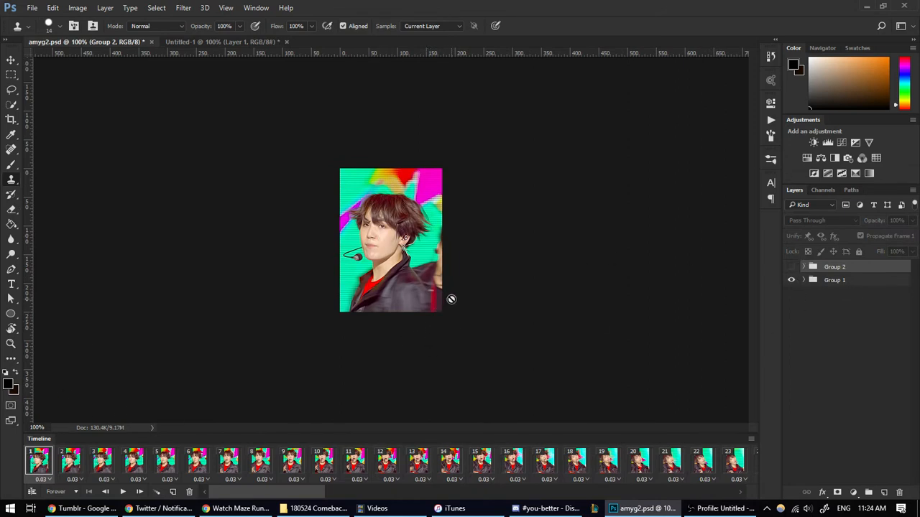
Play the GIF animation to review its original colours and return to the first frame.
key("space")
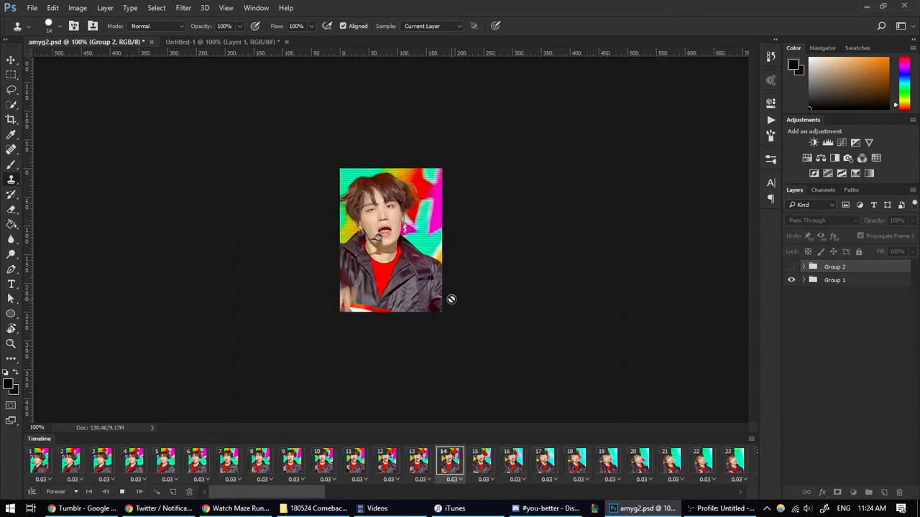
key("space")
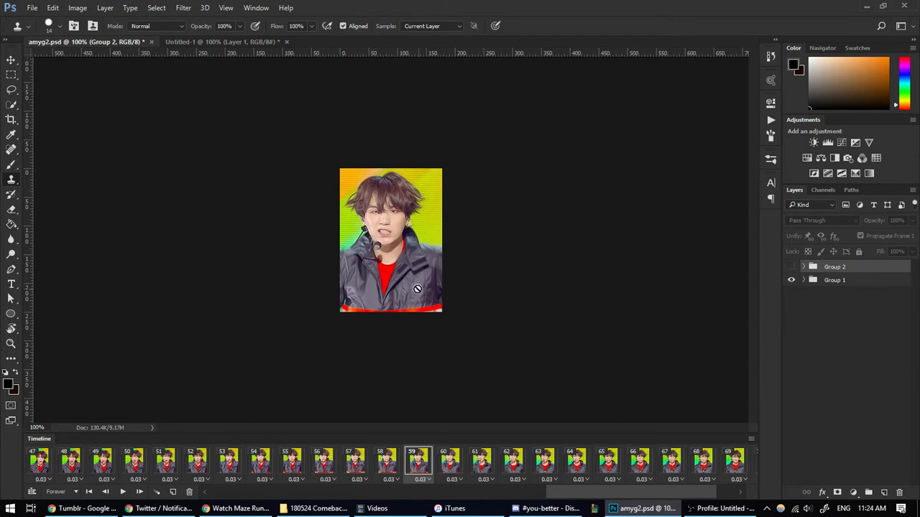
key("space")
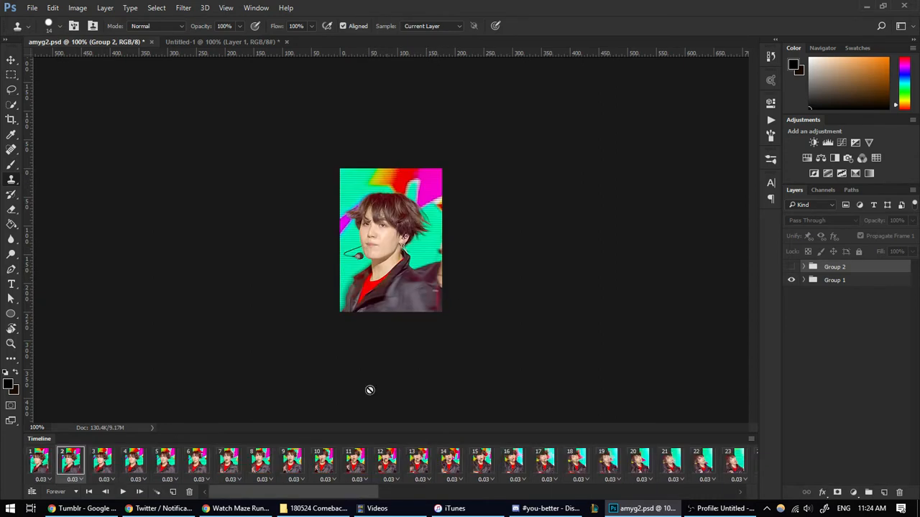
left_click(45, 469)
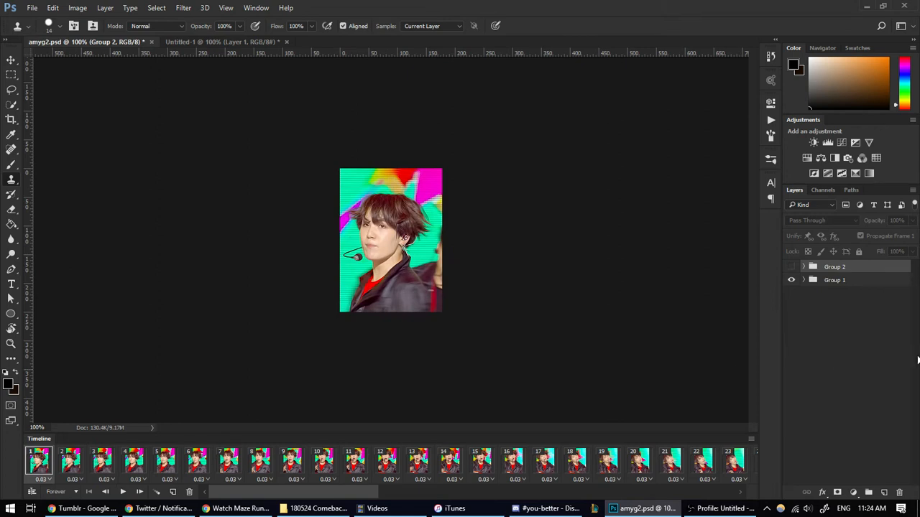
Create a new layer group above Group 2 and add a Levels adjustment layer inside it.
left_click(868, 492)
left_click(855, 492)
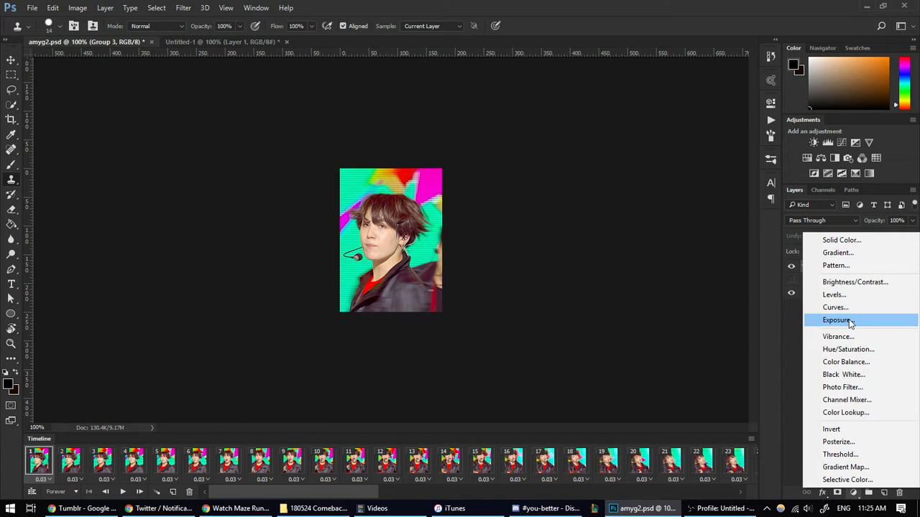
left_click(856, 296)
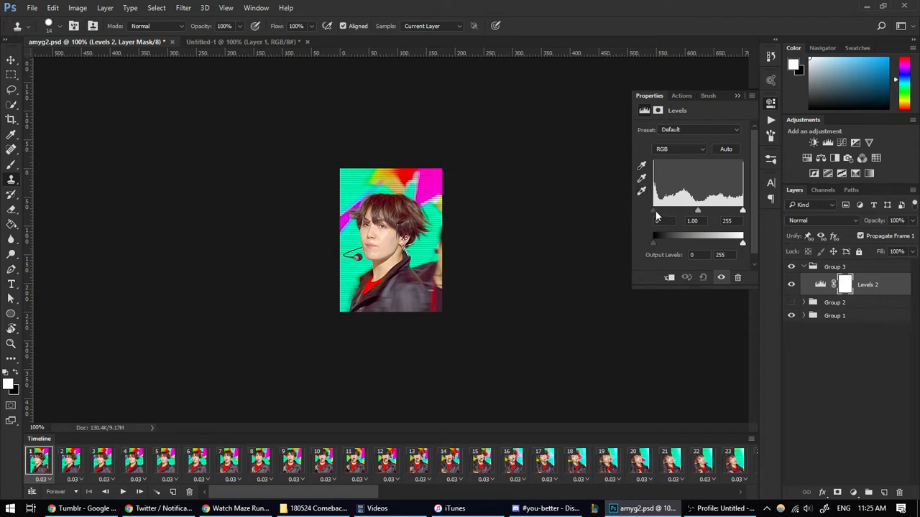
Set the Levels black input to 39 and midtones to 0.79, compare before and after, and play the animation to check it.
left_click_drag(656, 216, 695, 216)
type("1")
mouse_move(744, 213)
left_mouse_down()
mouse_move(727, 214)
mouse_move(749, 214)
left_mouse_up()
left_click_drag(656, 214, 664, 215)
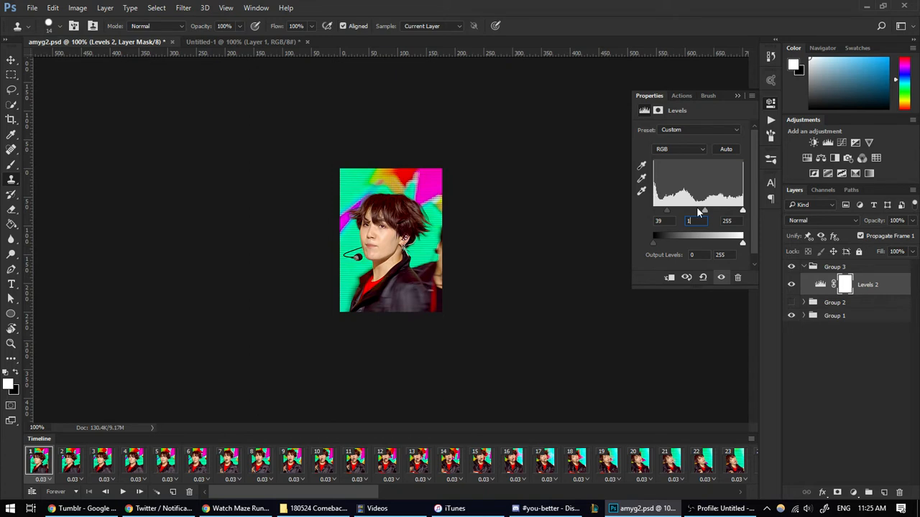
left_click_drag(704, 213, 708, 215)
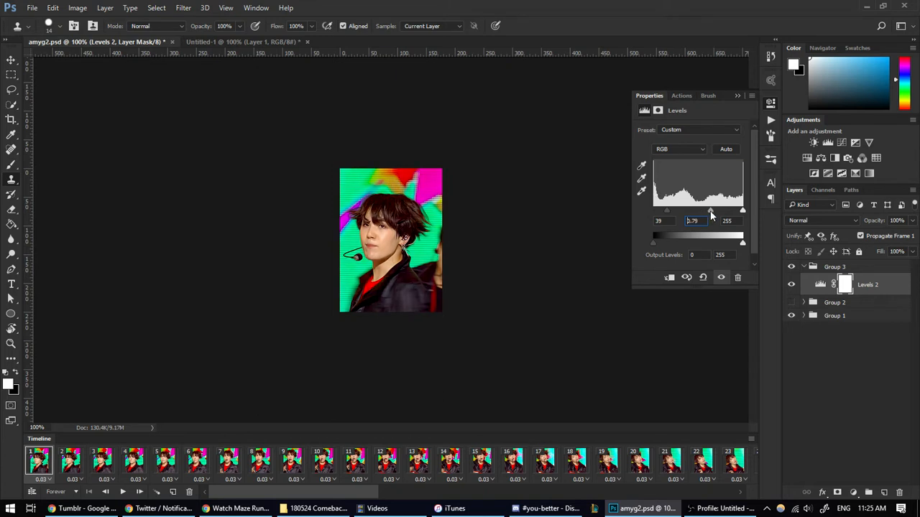
left_click(793, 286)
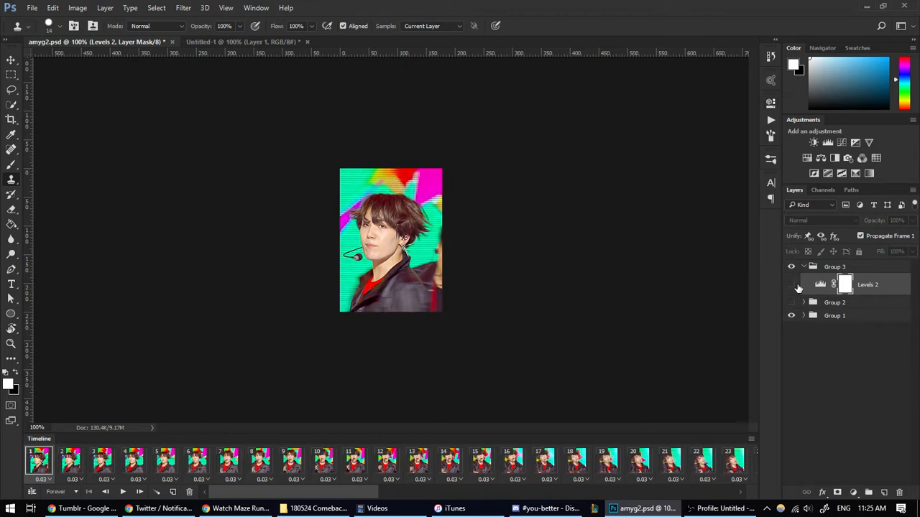
left_click(793, 285)
key("space")
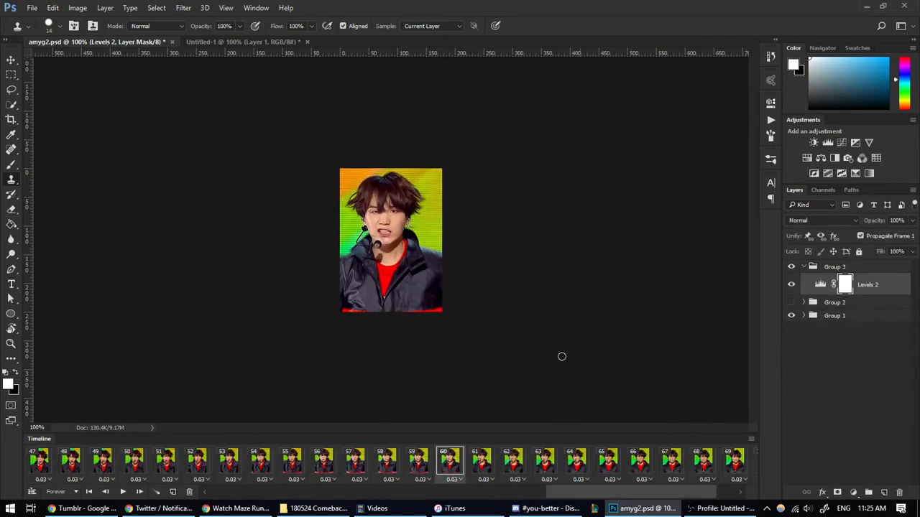
key("space")
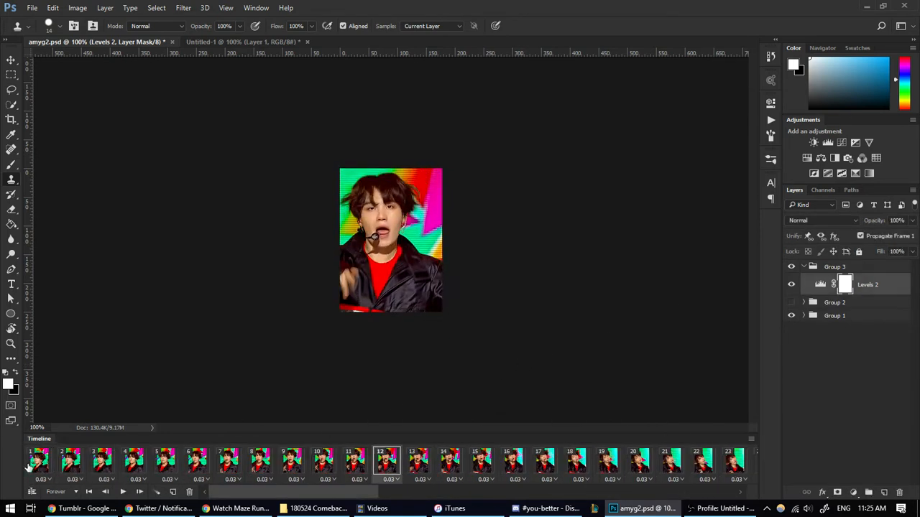
left_click(30, 466)
Lower the Levels white input to about 253, play the animation to check it, and return to the first frame.
left_click(770, 103)
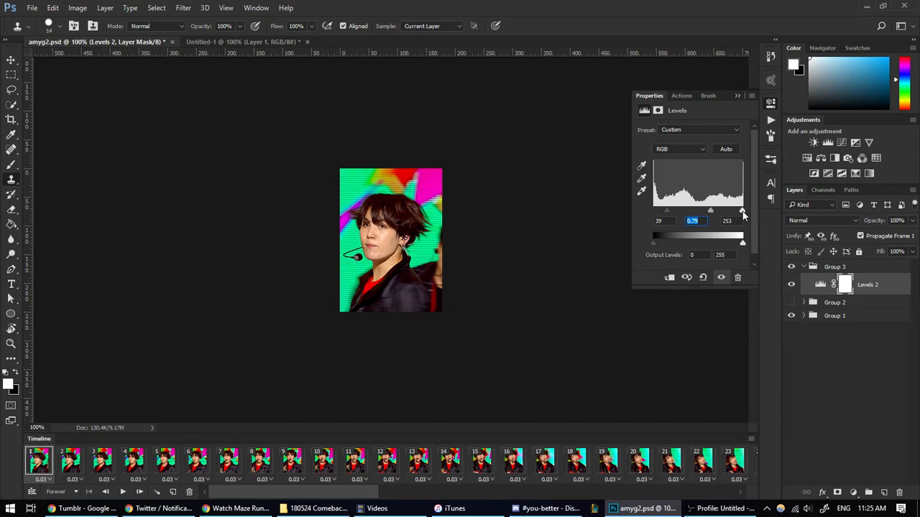
left_click_drag(742, 211, 740, 212)
key("space")
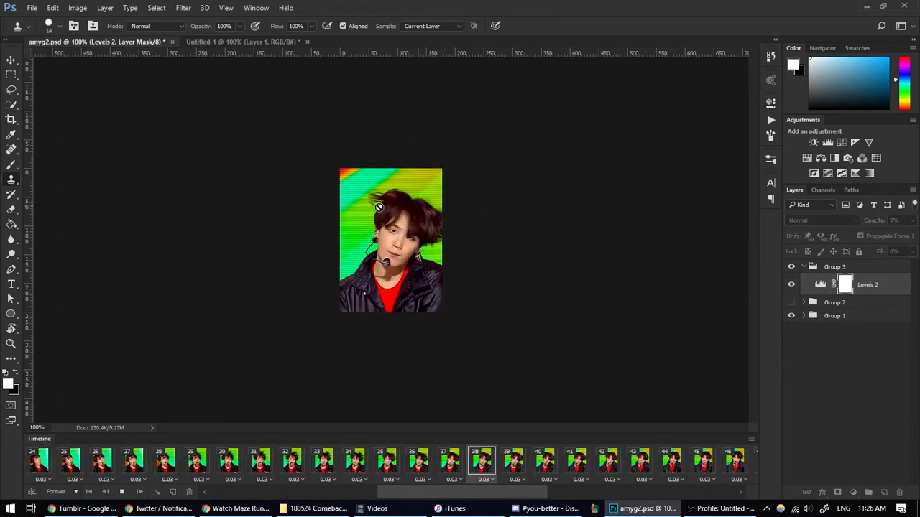
key("space")
key("space")
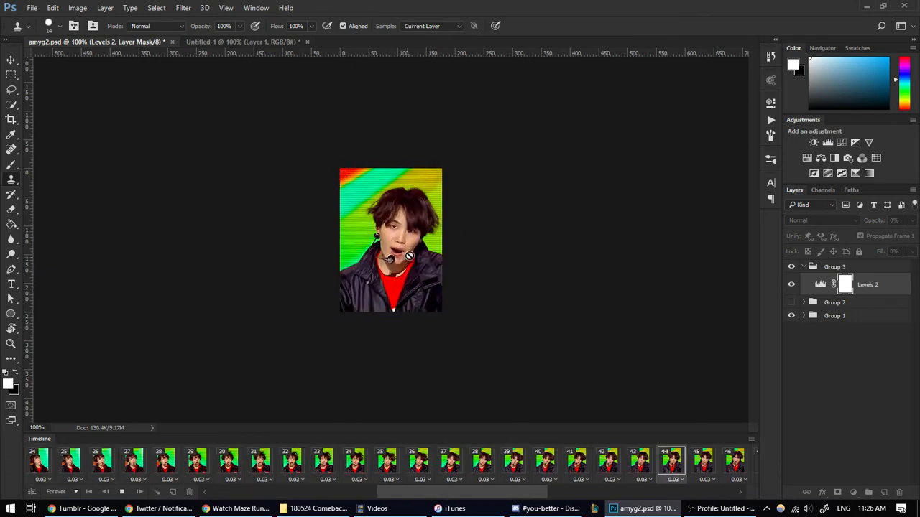
key("space")
left_click_drag(592, 492, 255, 492)
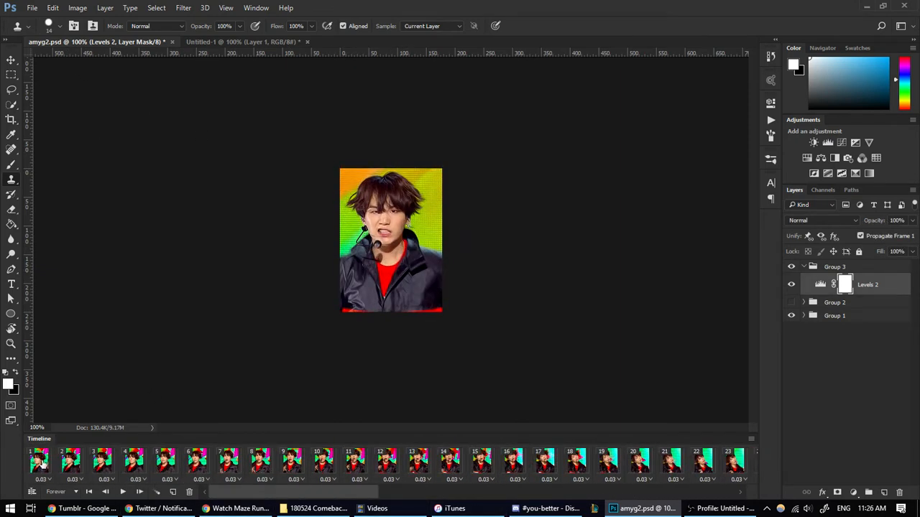
left_click(39, 459)
Open the Save for Web preview to check the GIF's file size with the Levels adjustment, and close it.
left_click(52, 8)
mouse_move(29, 8)
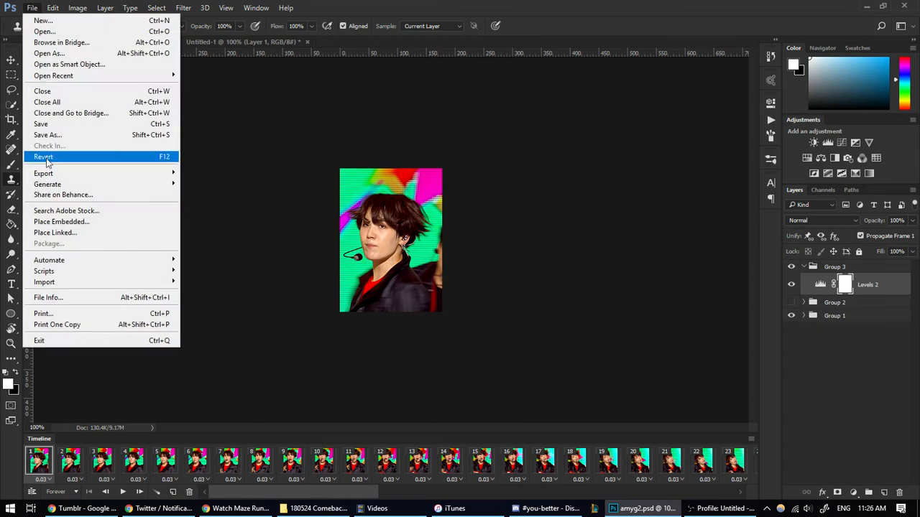
mouse_move(63, 176)
left_click(215, 216)
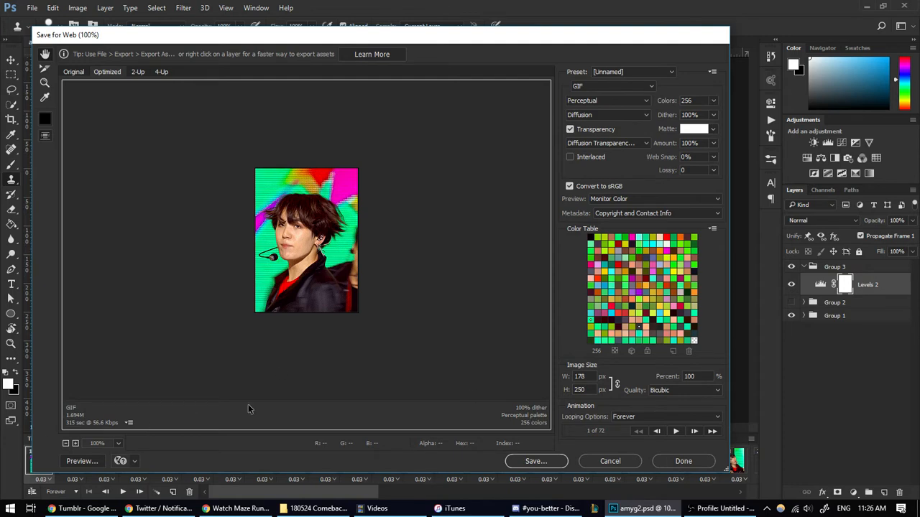
left_click(683, 461)
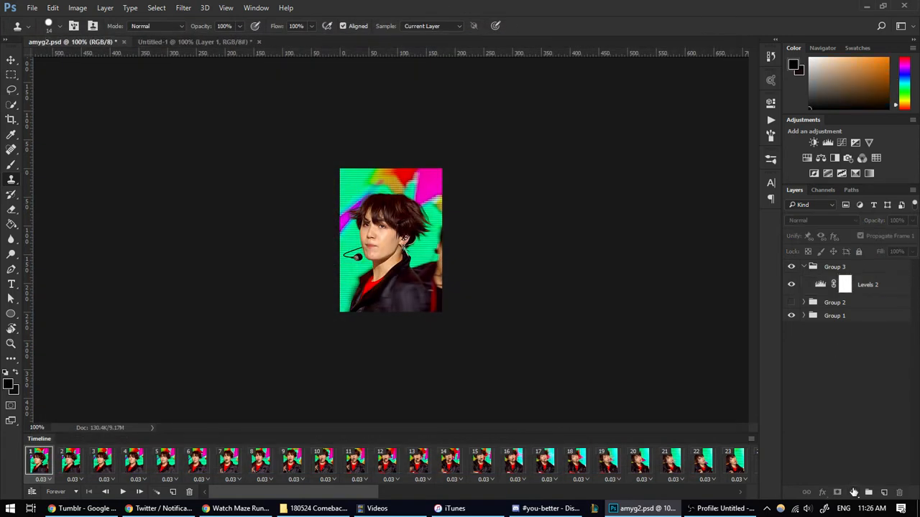
Add an Exposure adjustment layer above Levels with an offset of -0.005 and compare the image with and without it.
left_click(854, 492)
left_click(867, 318)
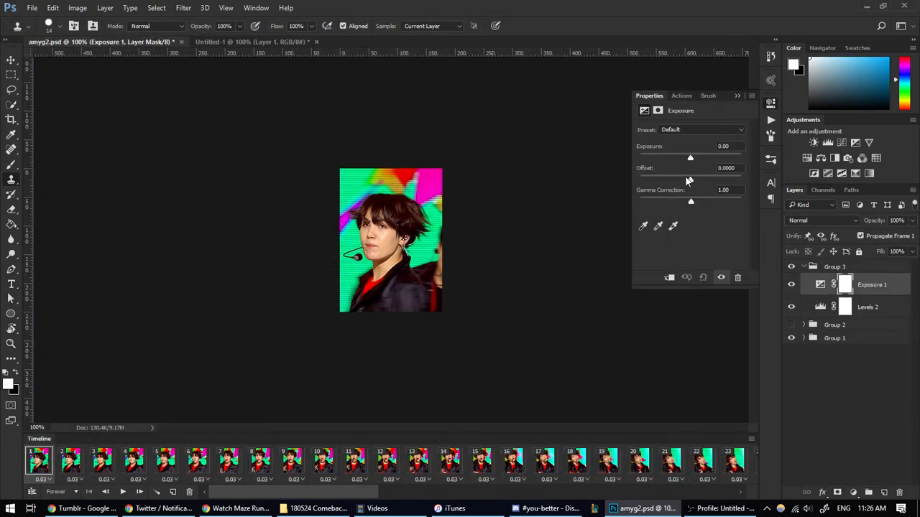
left_click_drag(686, 180, 689, 182)
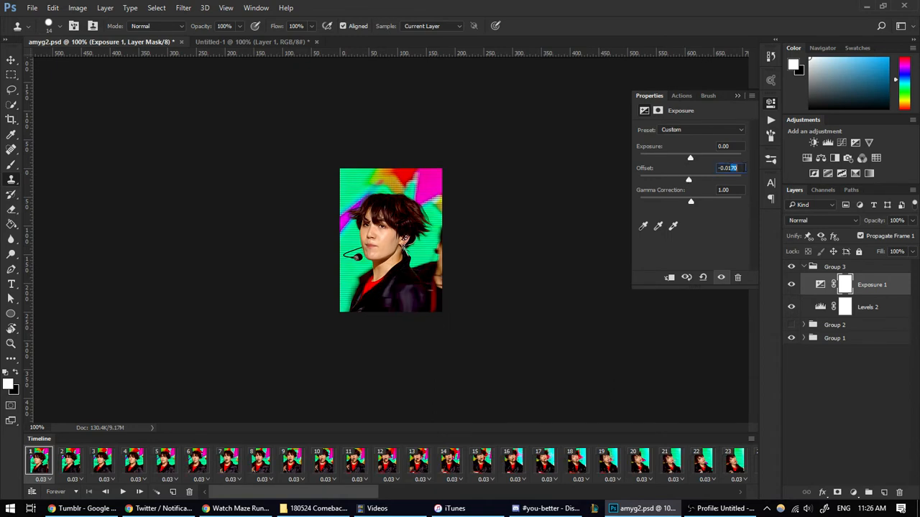
type("05")
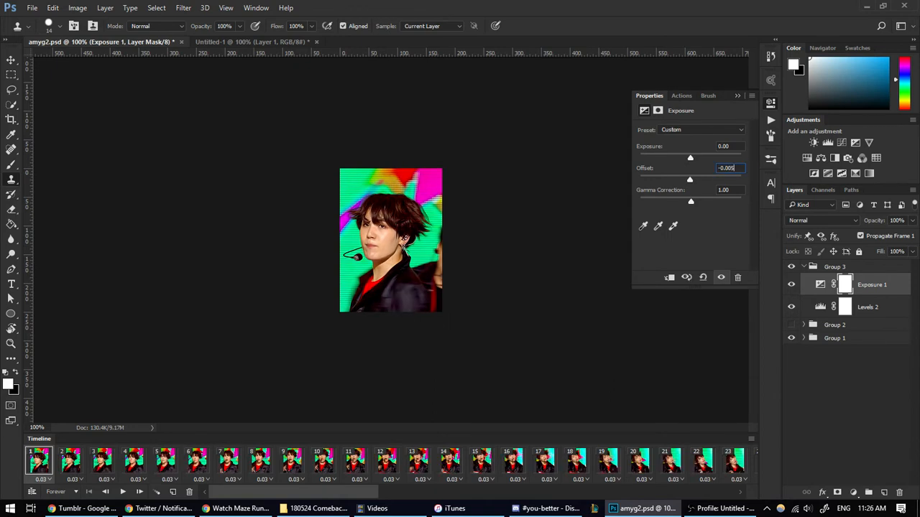
left_click(792, 285)
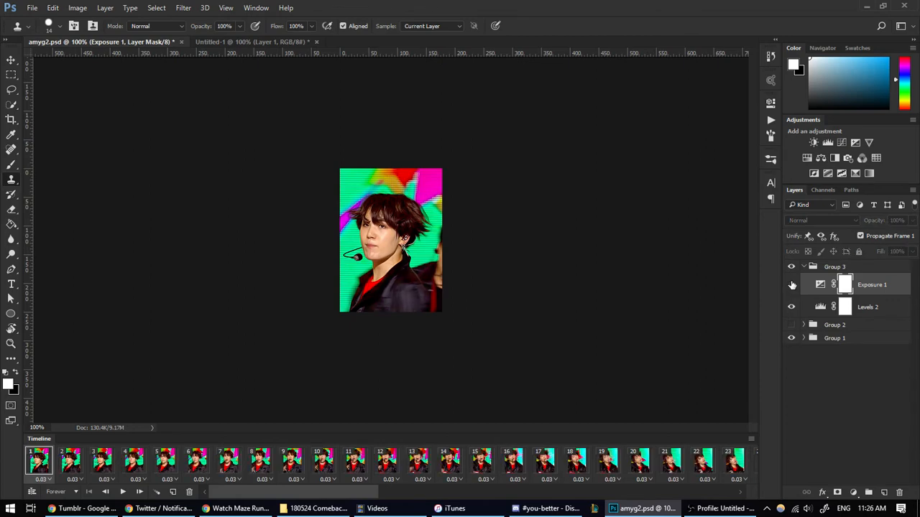
left_click(792, 285)
left_click(792, 285)
left_click(792, 286)
Check the exposure-adjusted GIF's file size in Save for Web, play the animation, and return to the first frame.
left_click(46, 8)
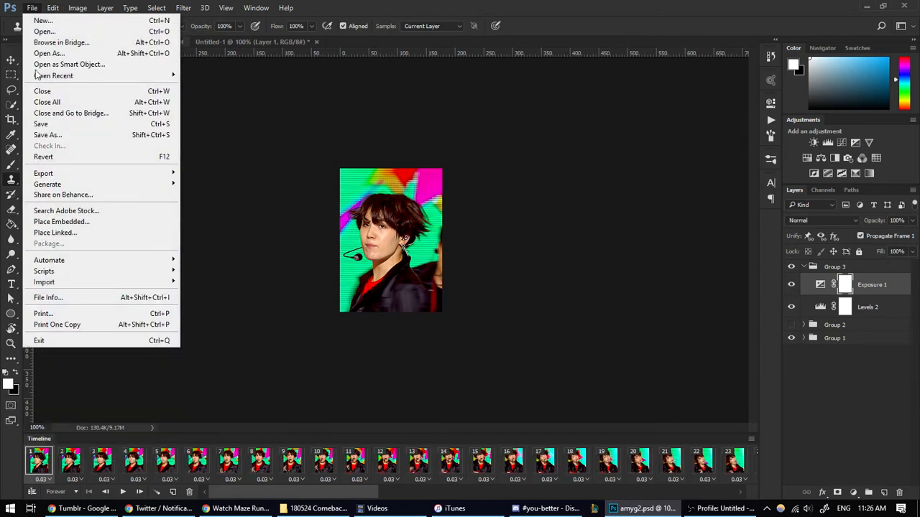
mouse_move(72, 174)
left_click(212, 217)
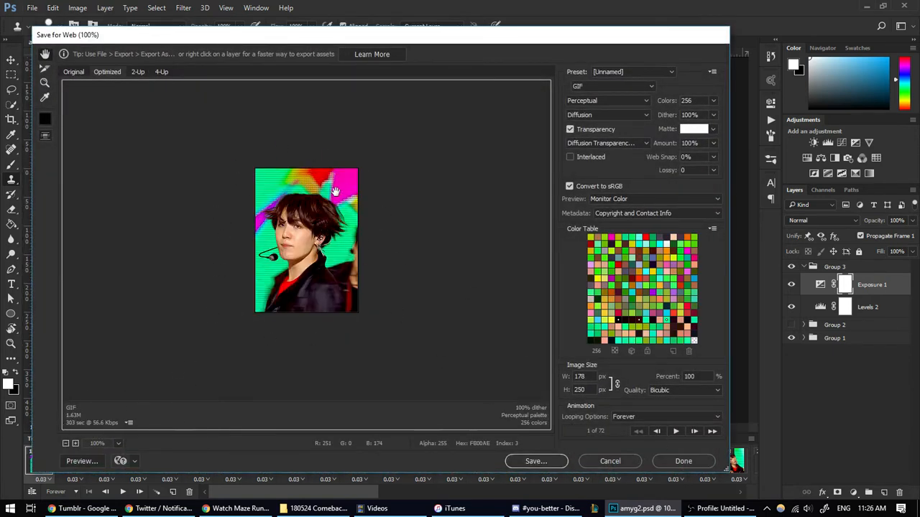
left_click(673, 462)
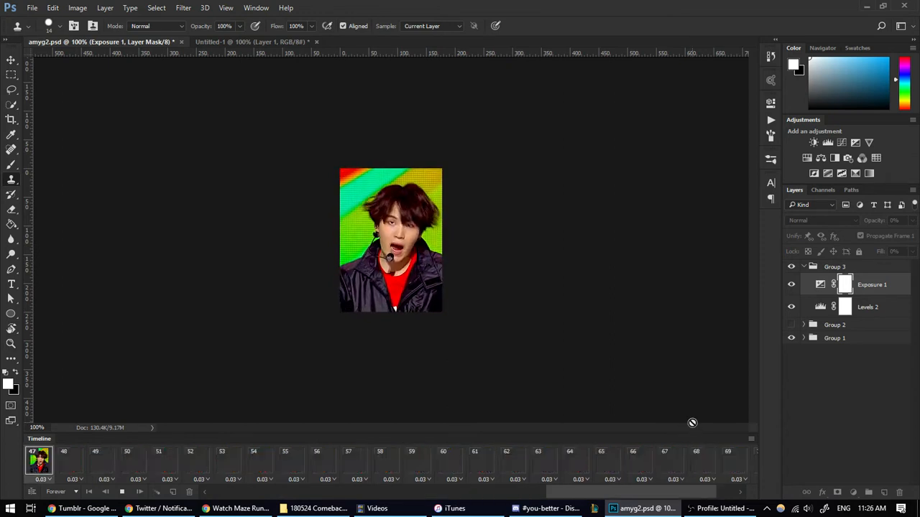
key("space")
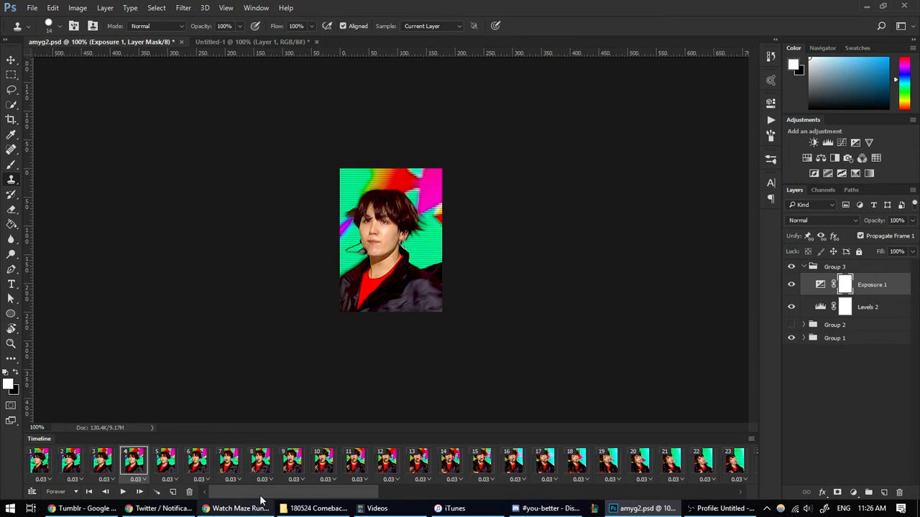
left_click(38, 463)
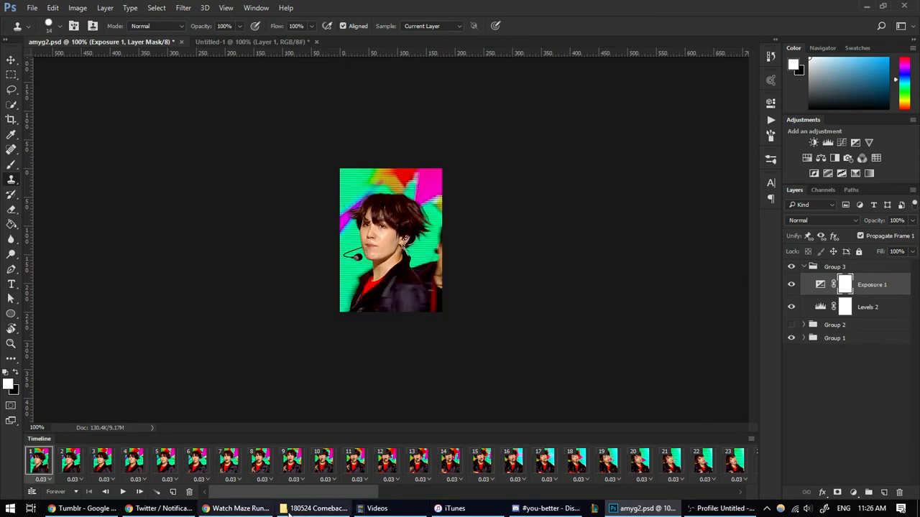
Open the apv1 PSD file from the 180524 Comeback Show folder.
left_click(287, 510)
left_click(455, 86)
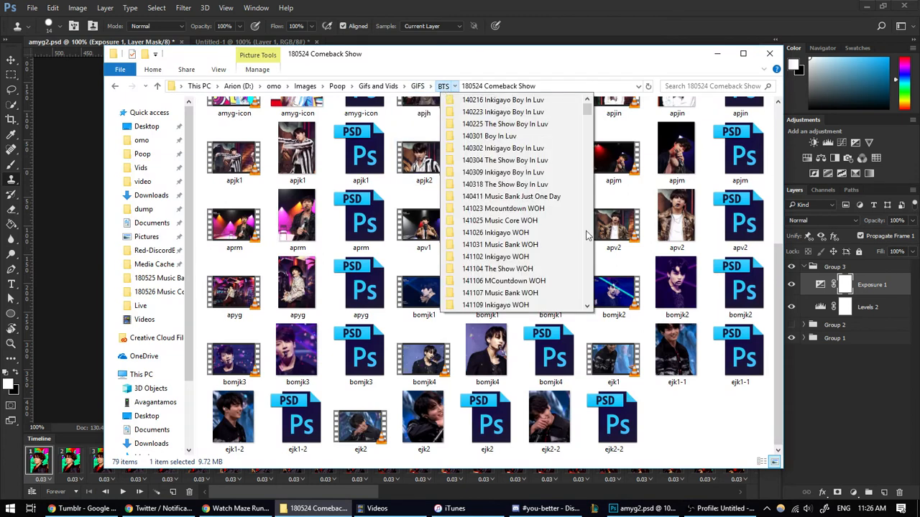
left_click(695, 434)
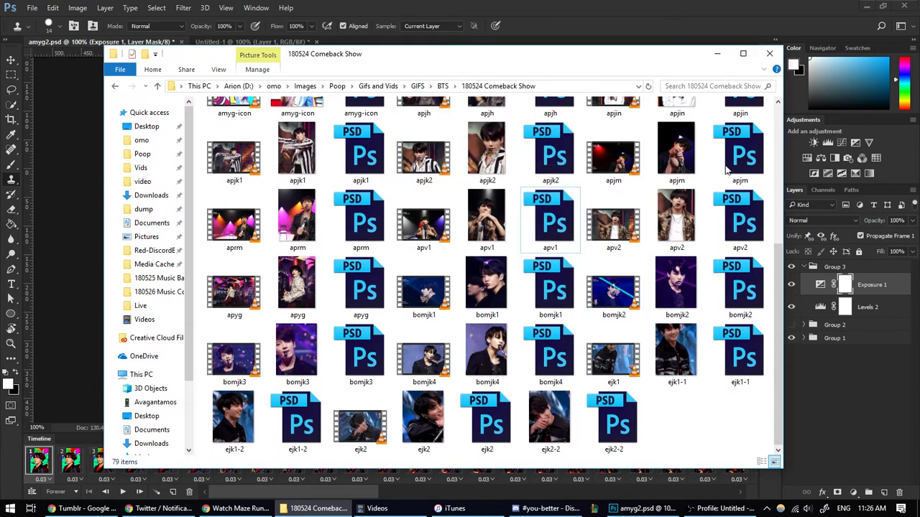
double_click(536, 217)
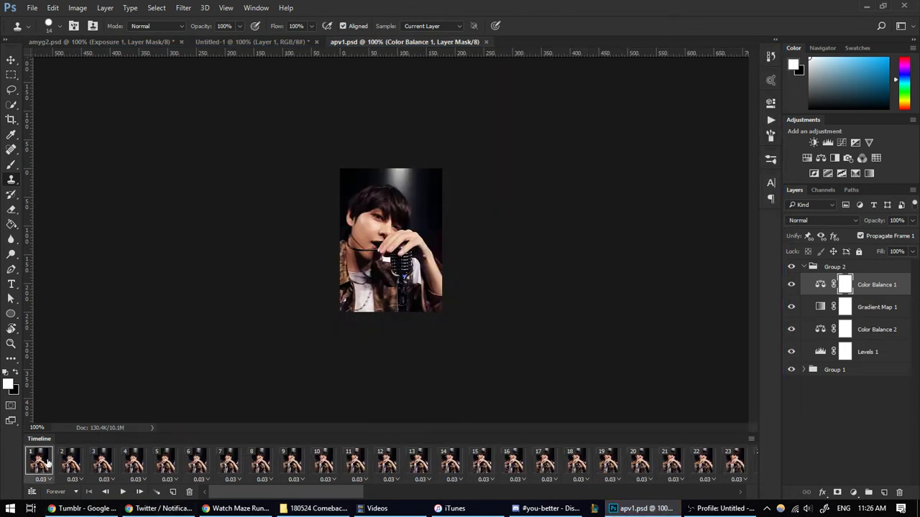
Collapse and hide Group 2 on the first frame of apv1.psd and play the animation to review its original colours.
left_click(40, 461)
left_click(804, 266)
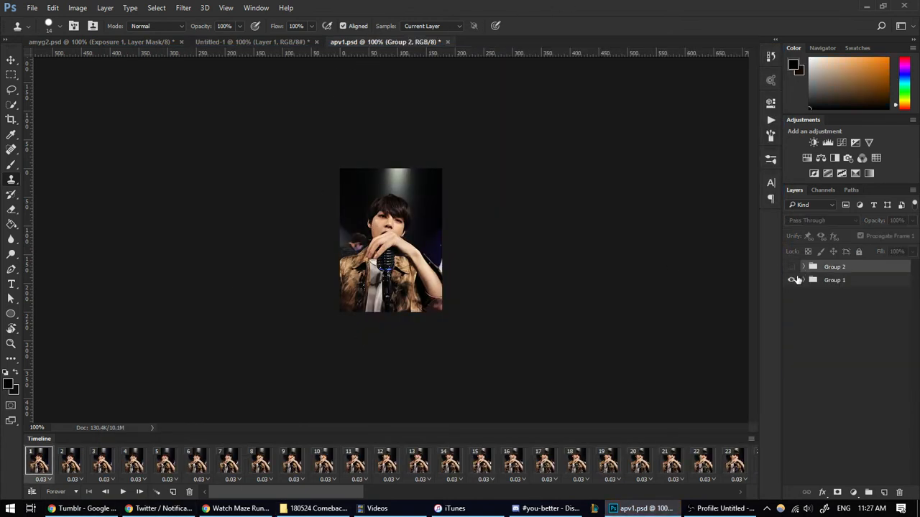
key("space")
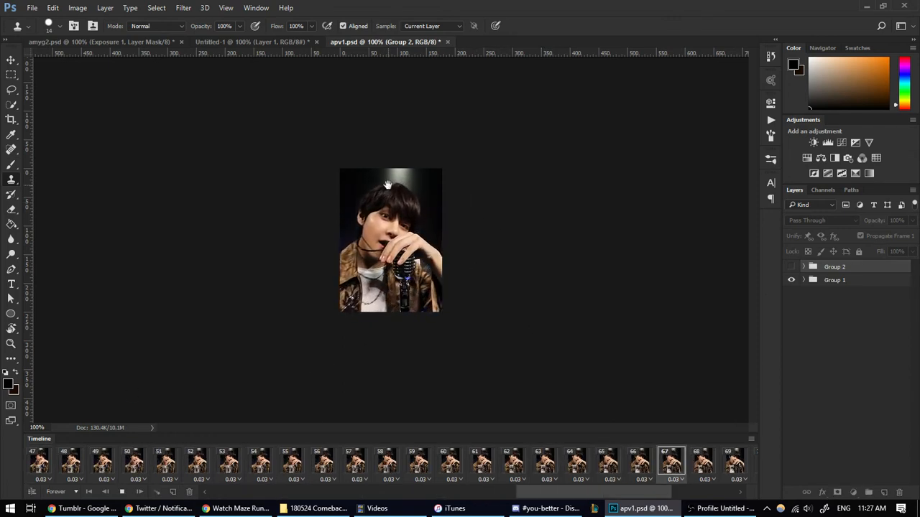
key("space")
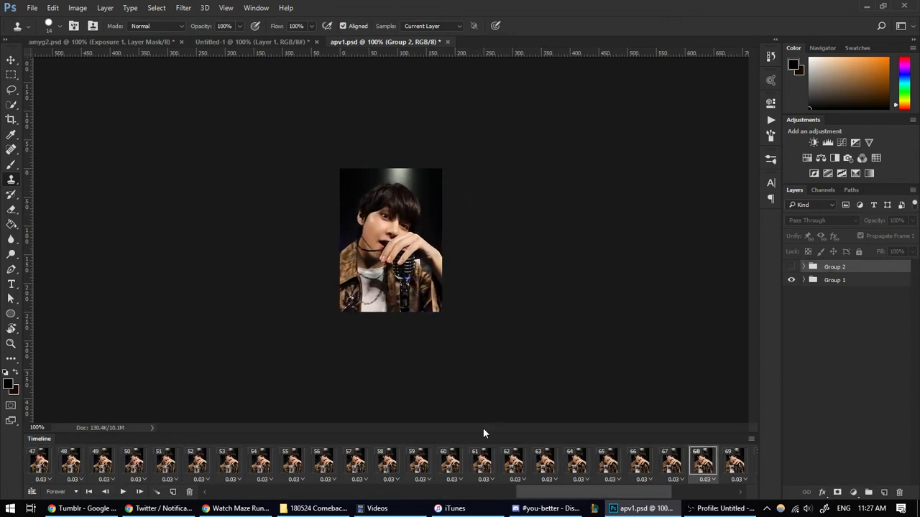
key("space")
key("space")
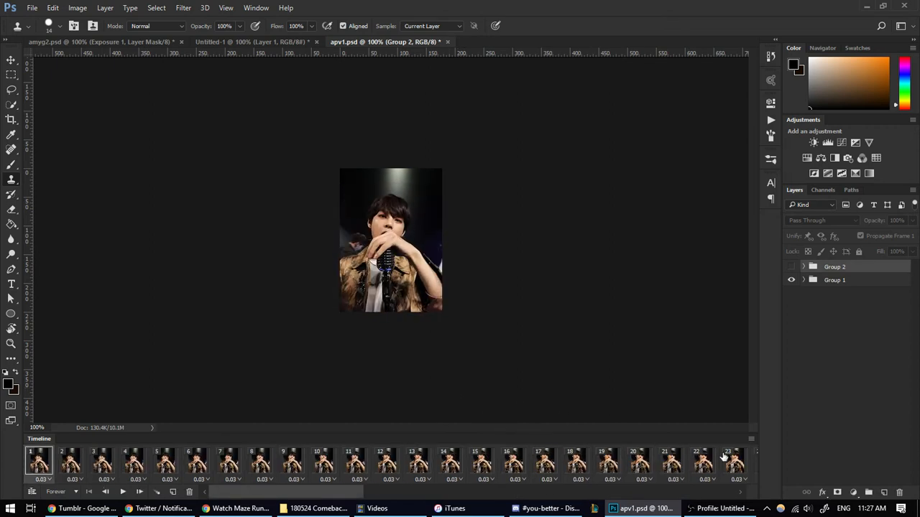
Create a new layer group above Group 2 and add an Exposure adjustment layer in it with an offset of -0.001.
left_click(868, 492)
left_click(853, 492)
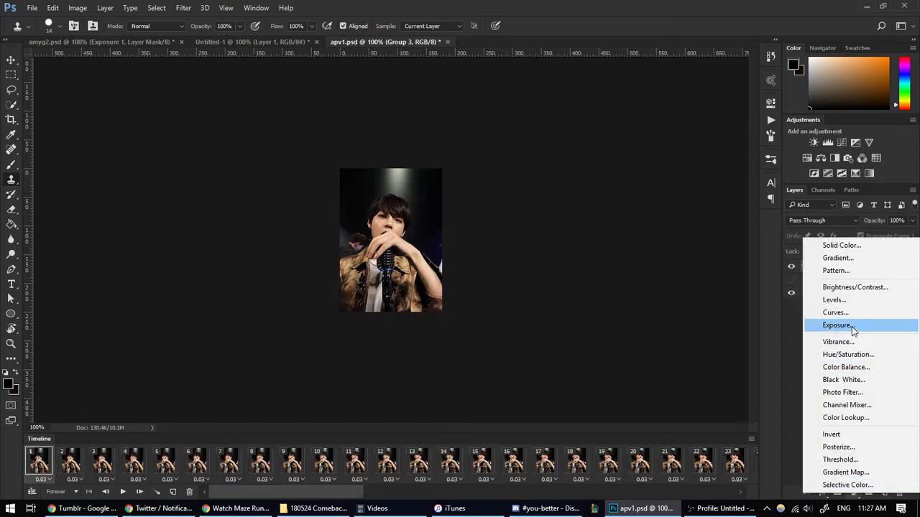
left_click(840, 324)
left_click_drag(690, 180, 687, 180)
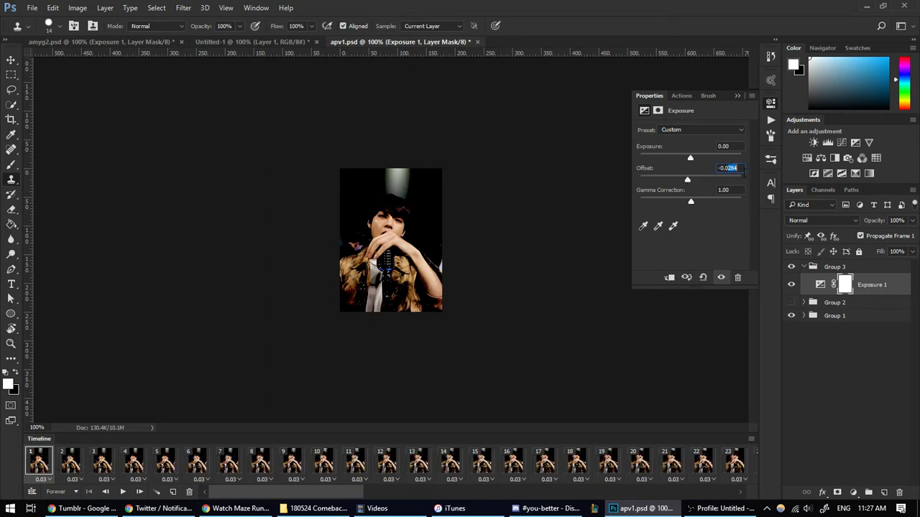
type("-0.003")
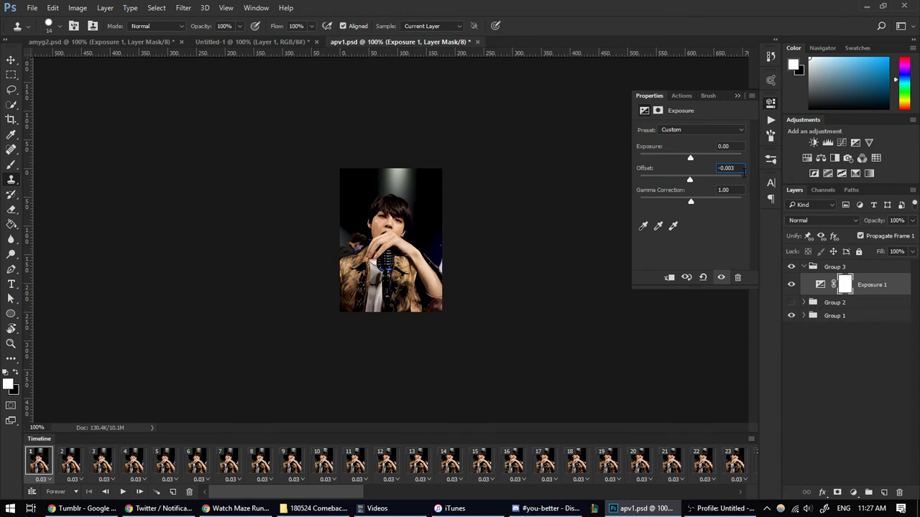
key("BackSpace")
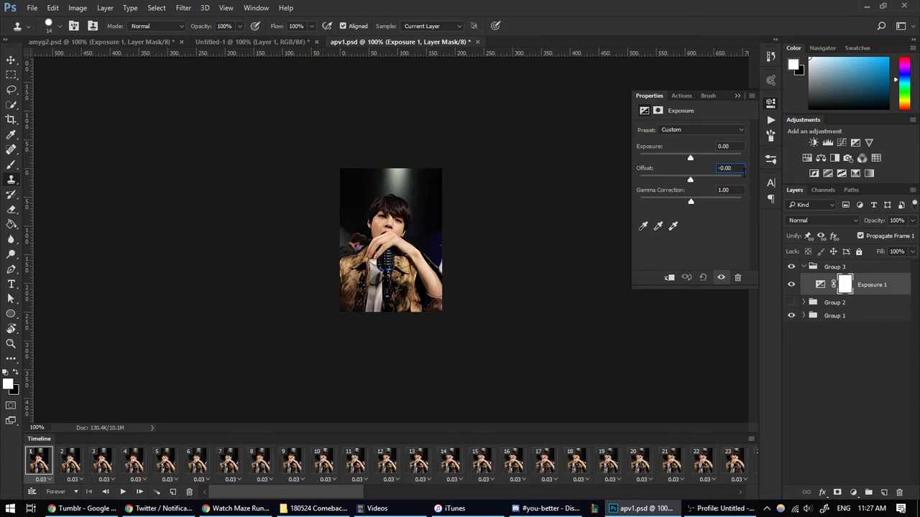
type("1")
Hide the Exposure layer, check the GIF's file size in Save for Web, and play the animation preview.
left_click(792, 286)
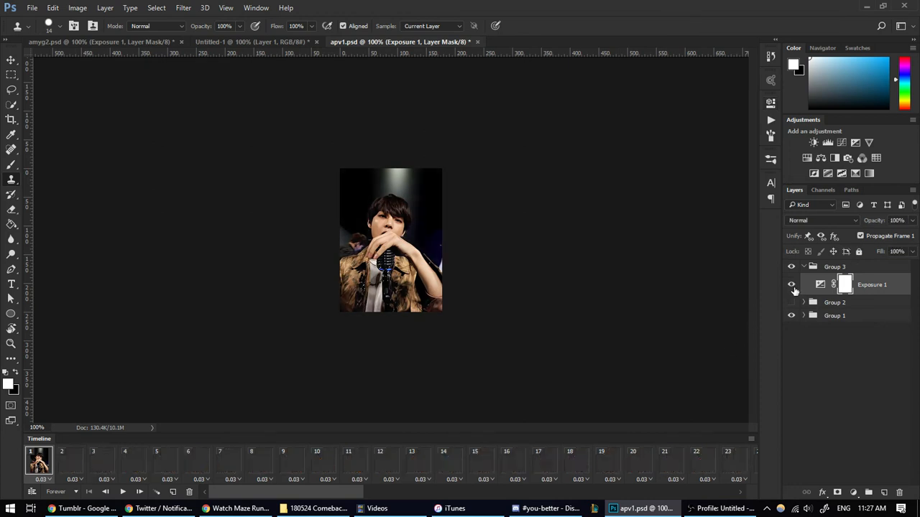
left_click(33, 7)
mouse_move(108, 172)
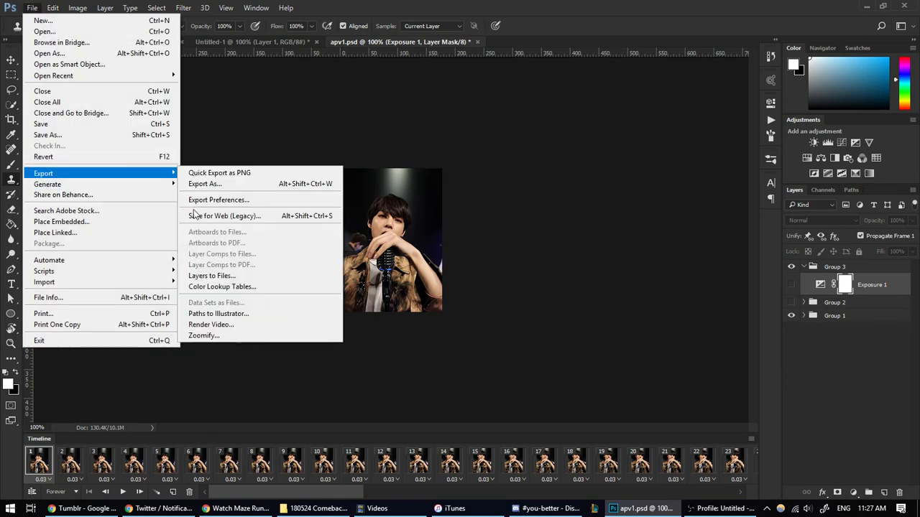
left_click(195, 216)
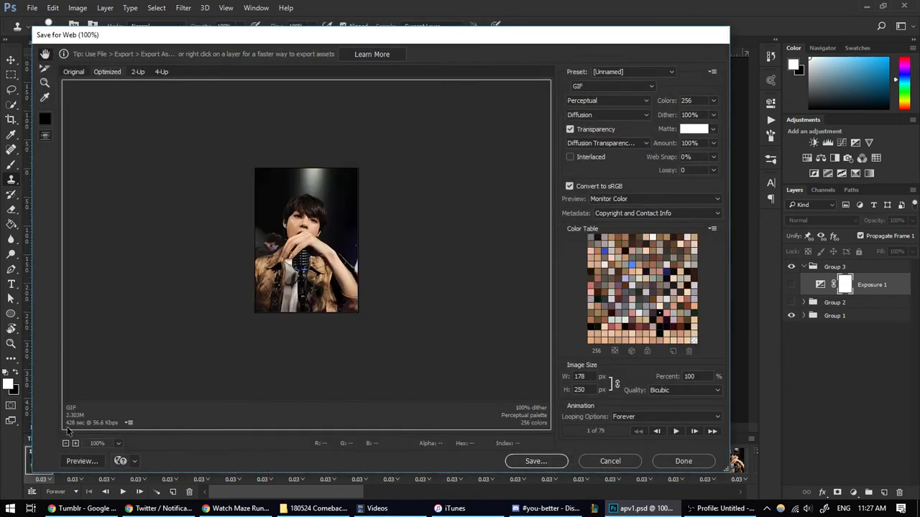
left_click(675, 431)
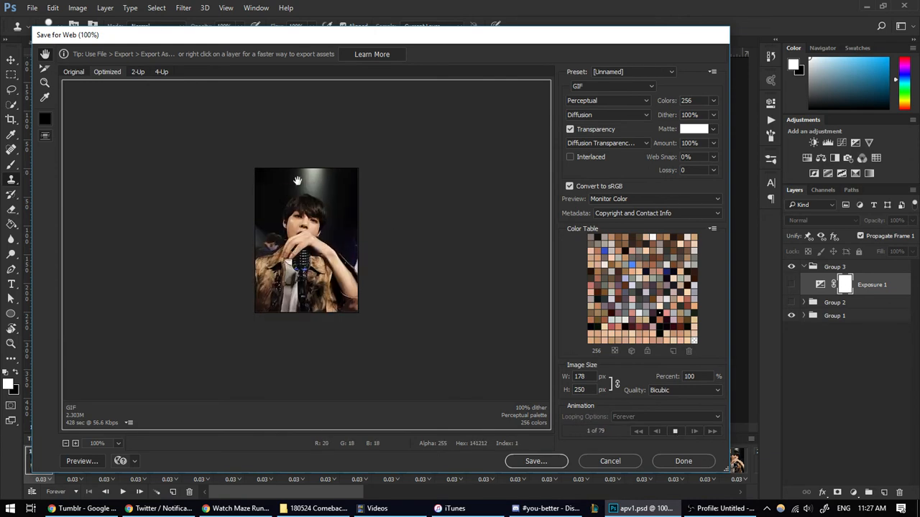
left_click(707, 463)
Show the Exposure layer again, check the adjusted GIF's file size in Save for Web, and play its preview.
left_click(791, 285)
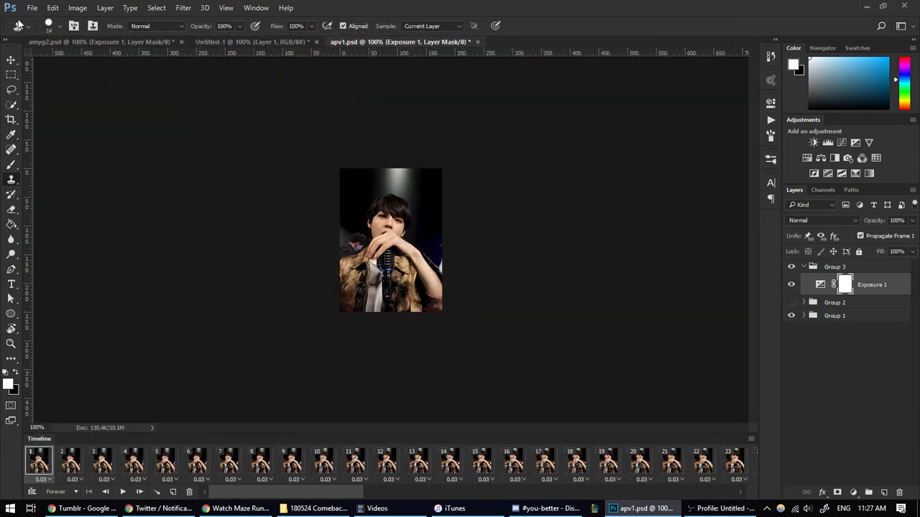
left_click(32, 7)
mouse_move(91, 174)
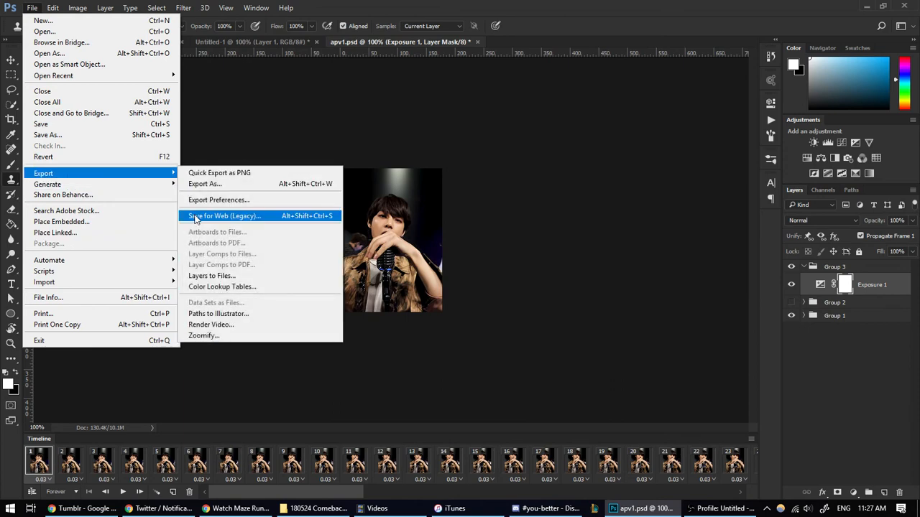
left_click(195, 217)
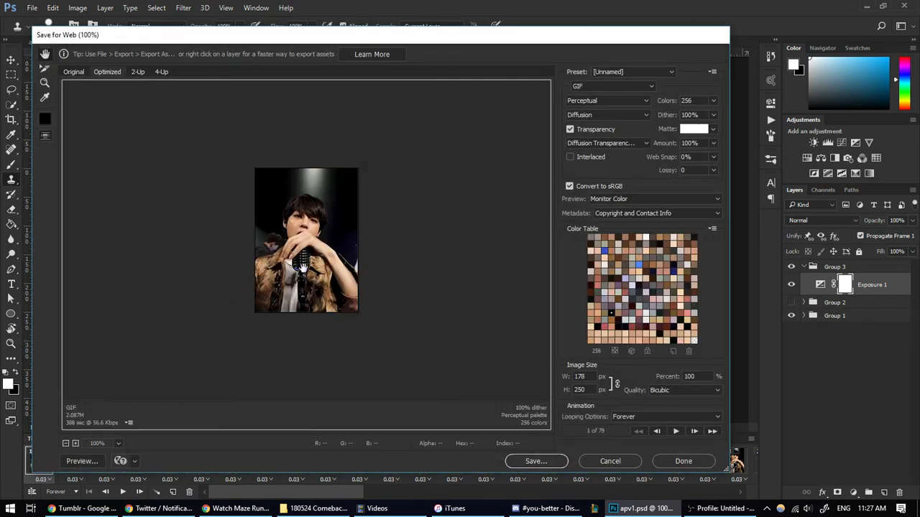
left_click(677, 432)
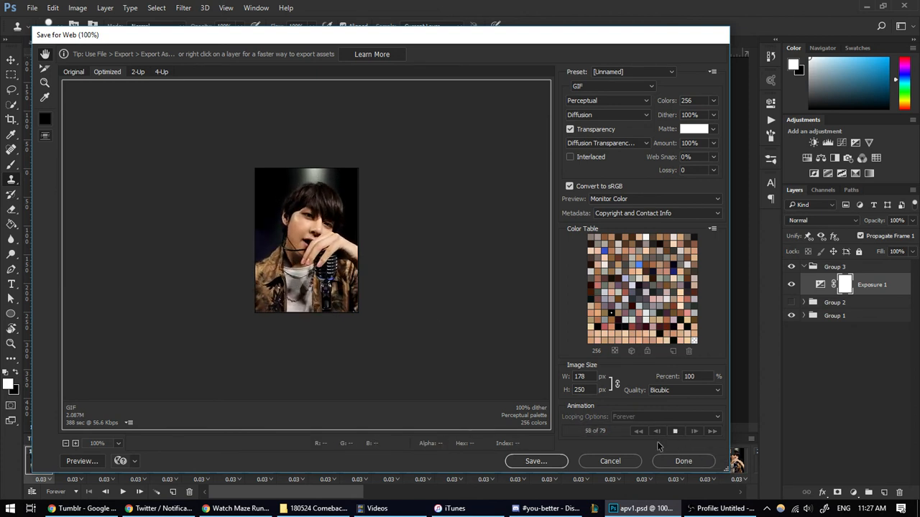
left_click(684, 462)
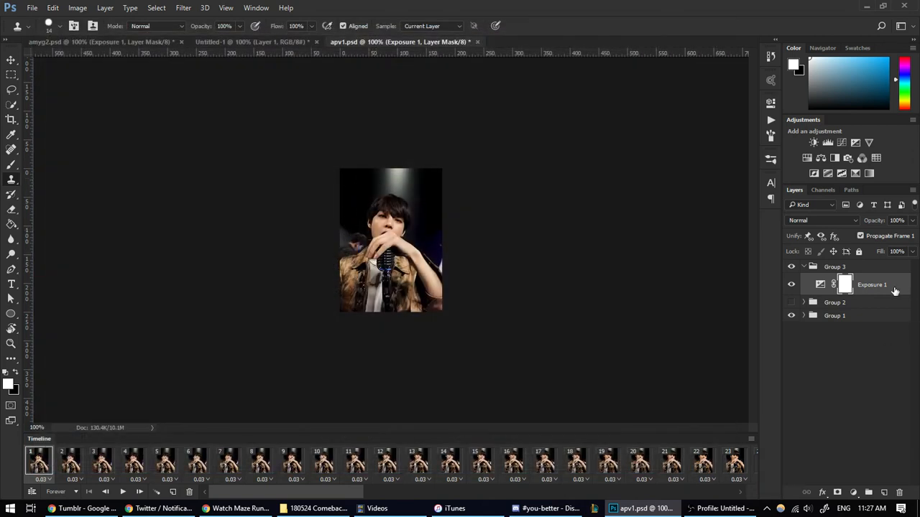
left_click(820, 285)
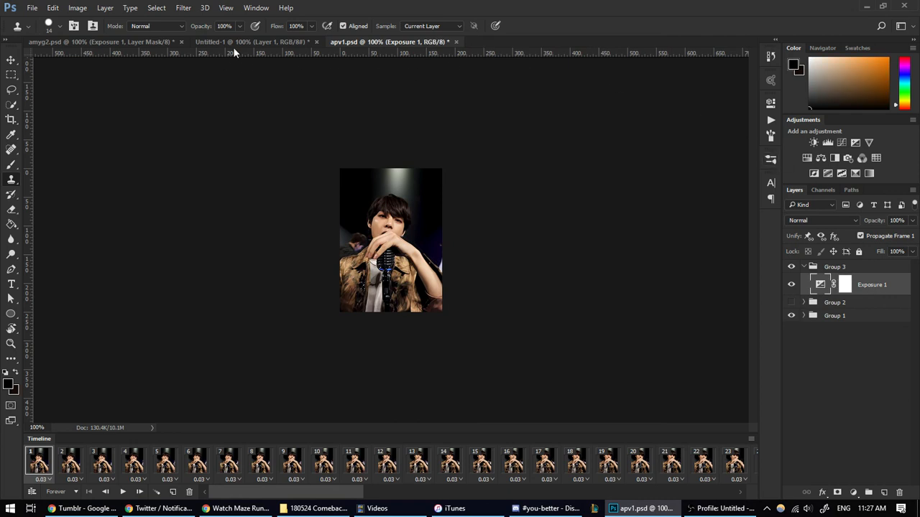
Switch to amyg2.psd and play its animation to review the Levels and Exposure grading.
left_click(125, 41)
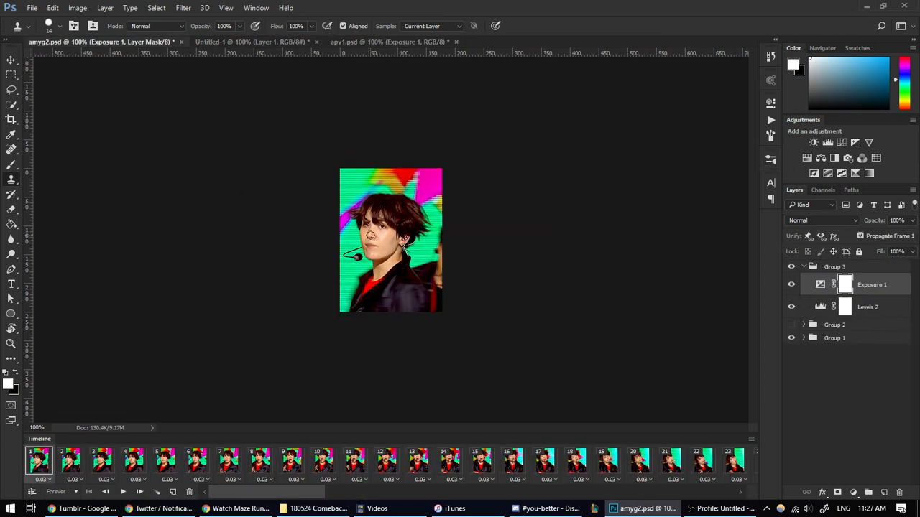
key("space")
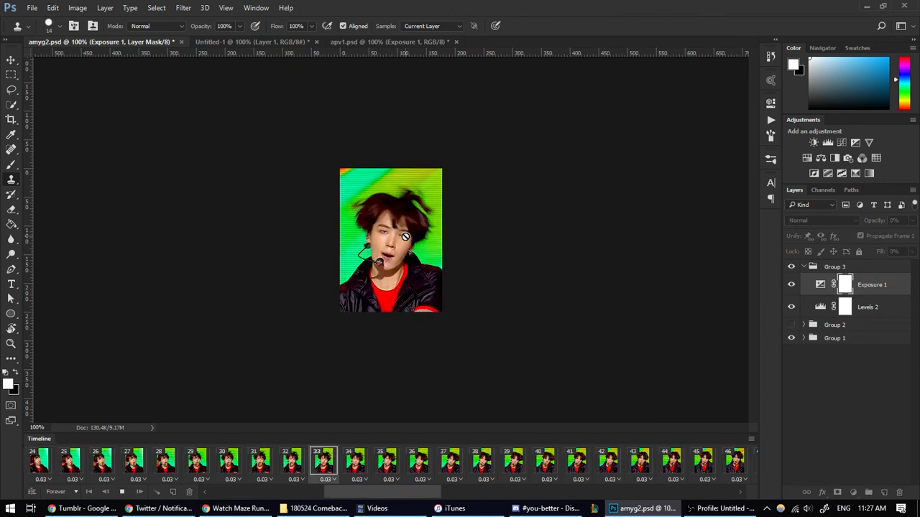
key("space")
key("space")
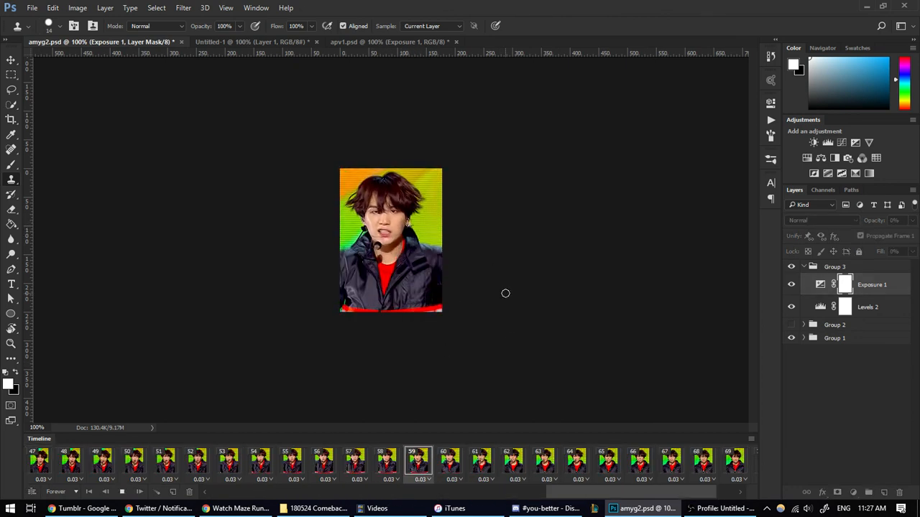
key("space")
left_click(722, 508)
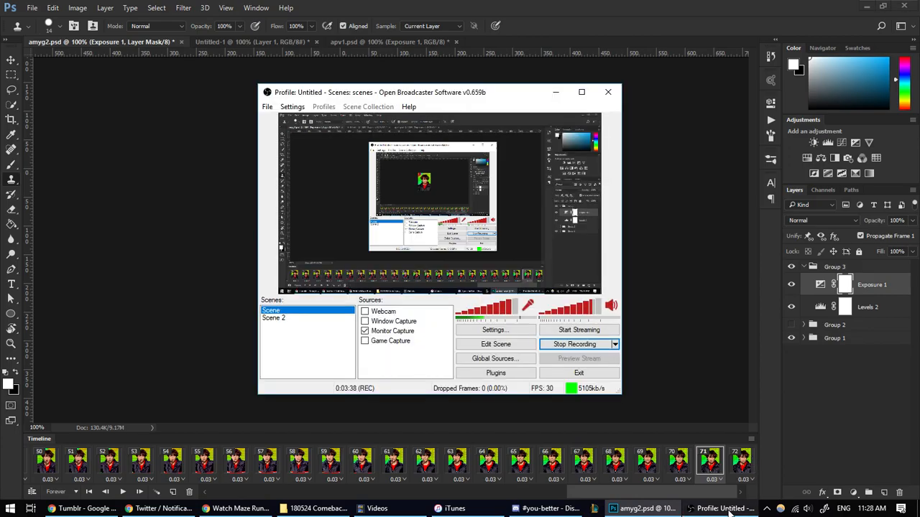